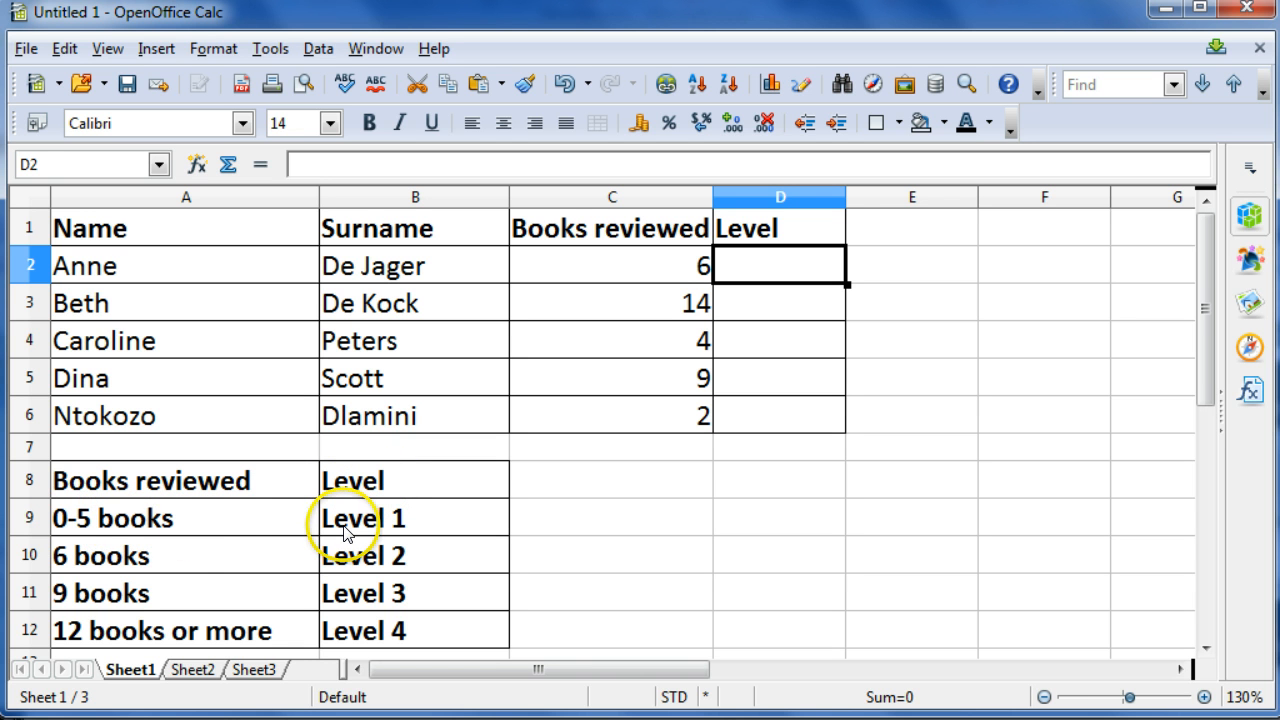
Step: Begin an IF formula in cell D2 that tests C2>=12 and returns "Level 4" when true
{"action": "left_click", "coordinate": [755, 268]}
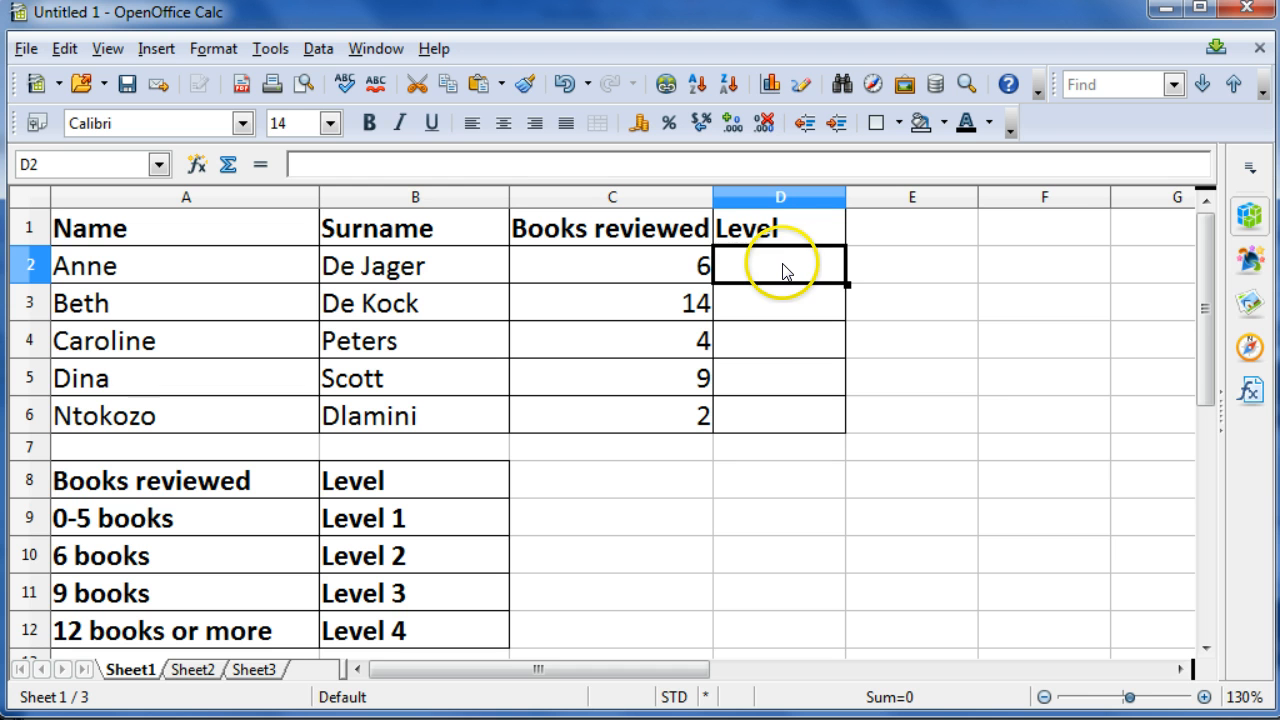
{"action": "left_click", "coordinate": [784, 271]}
{"action": "type", "text": "="}
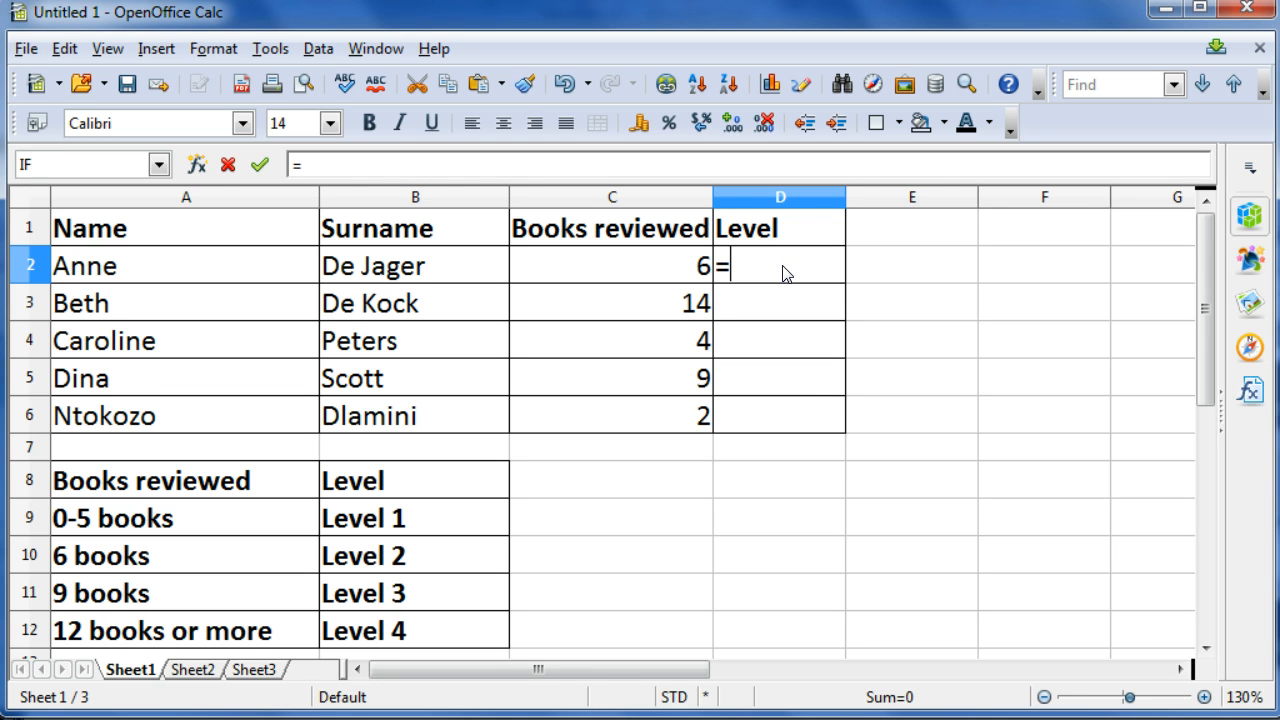
{"action": "type", "text": "if("}
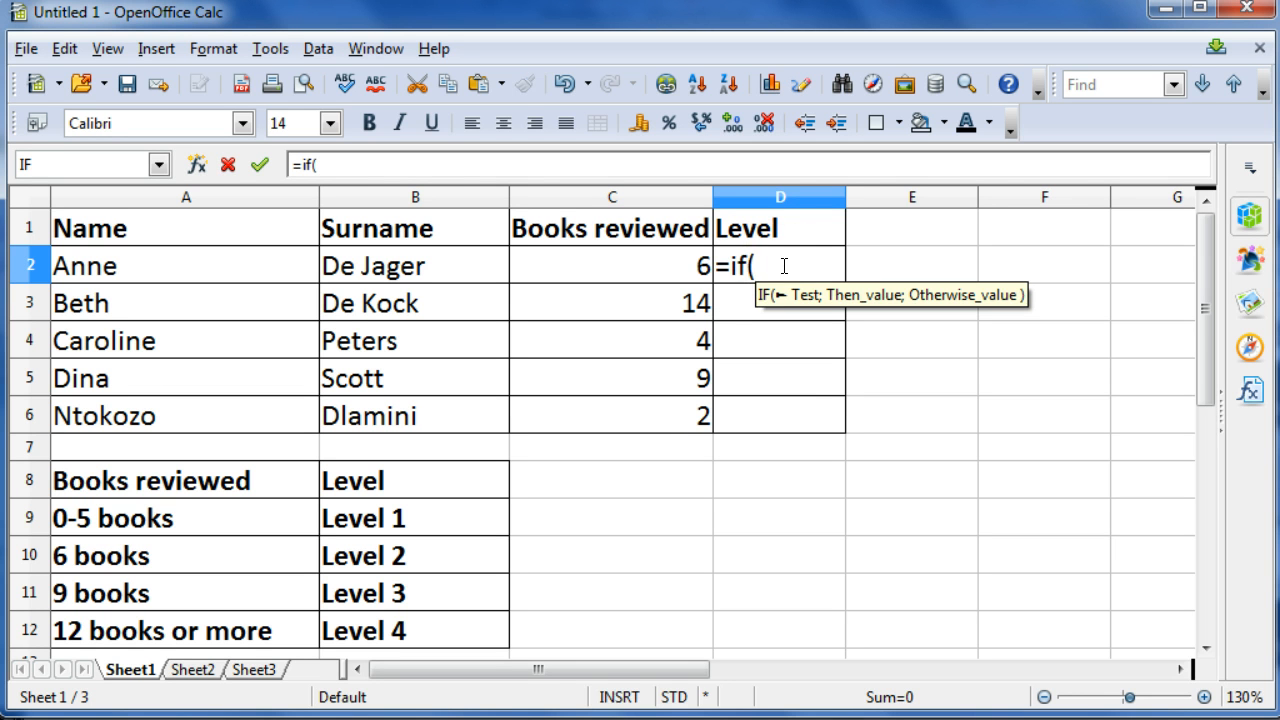
{"action": "left_click", "coordinate": [663, 268]}
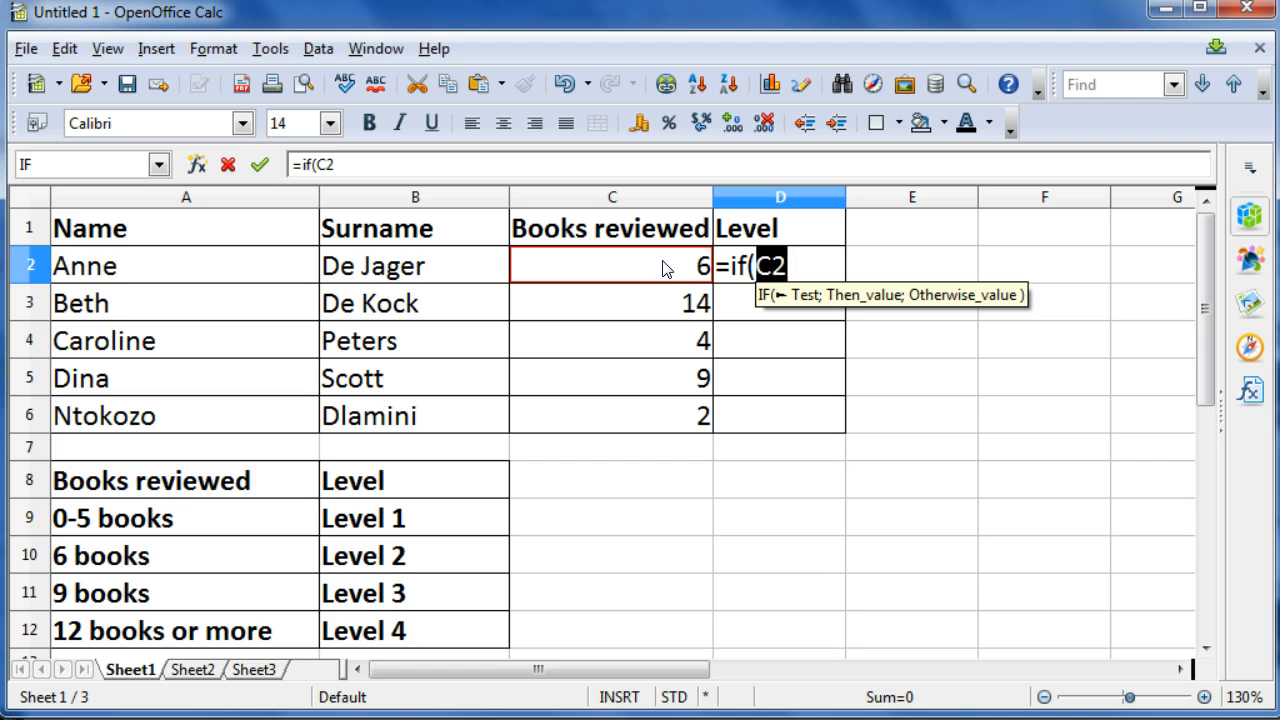
{"action": "left_click", "coordinate": [808, 266]}
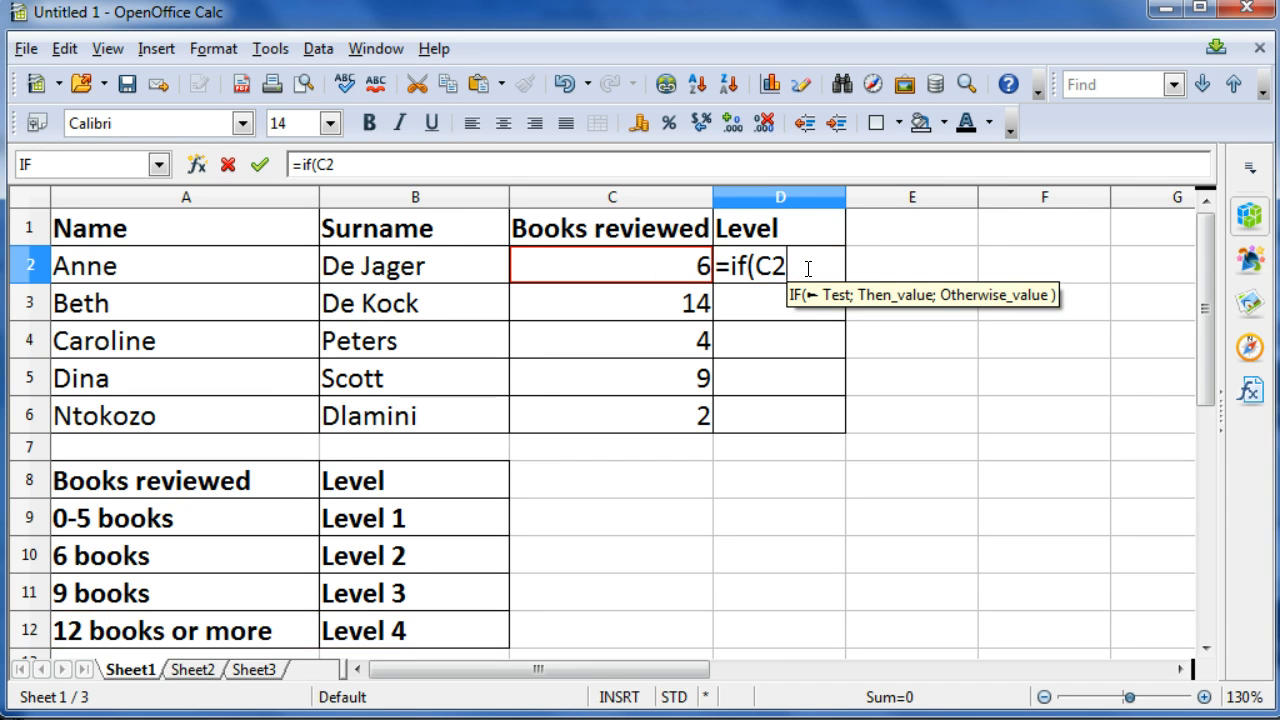
{"action": "type", "text": ">="}
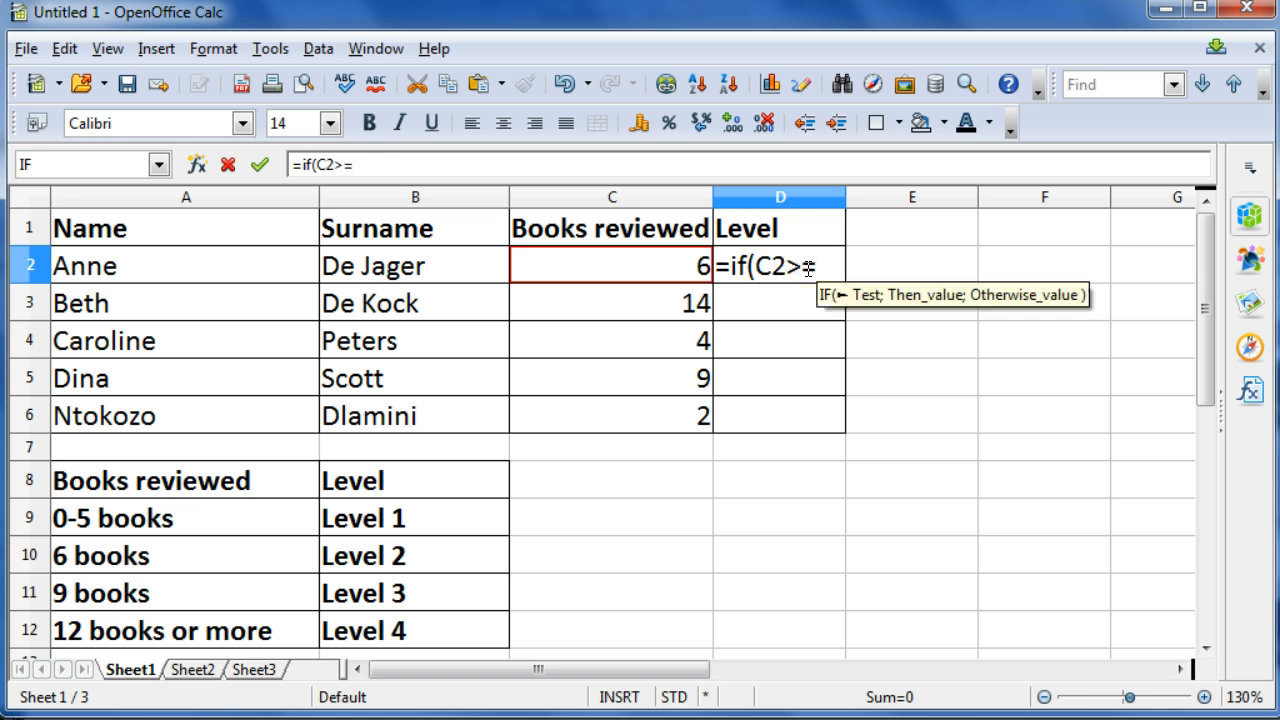
{"action": "type", "text": "12"}
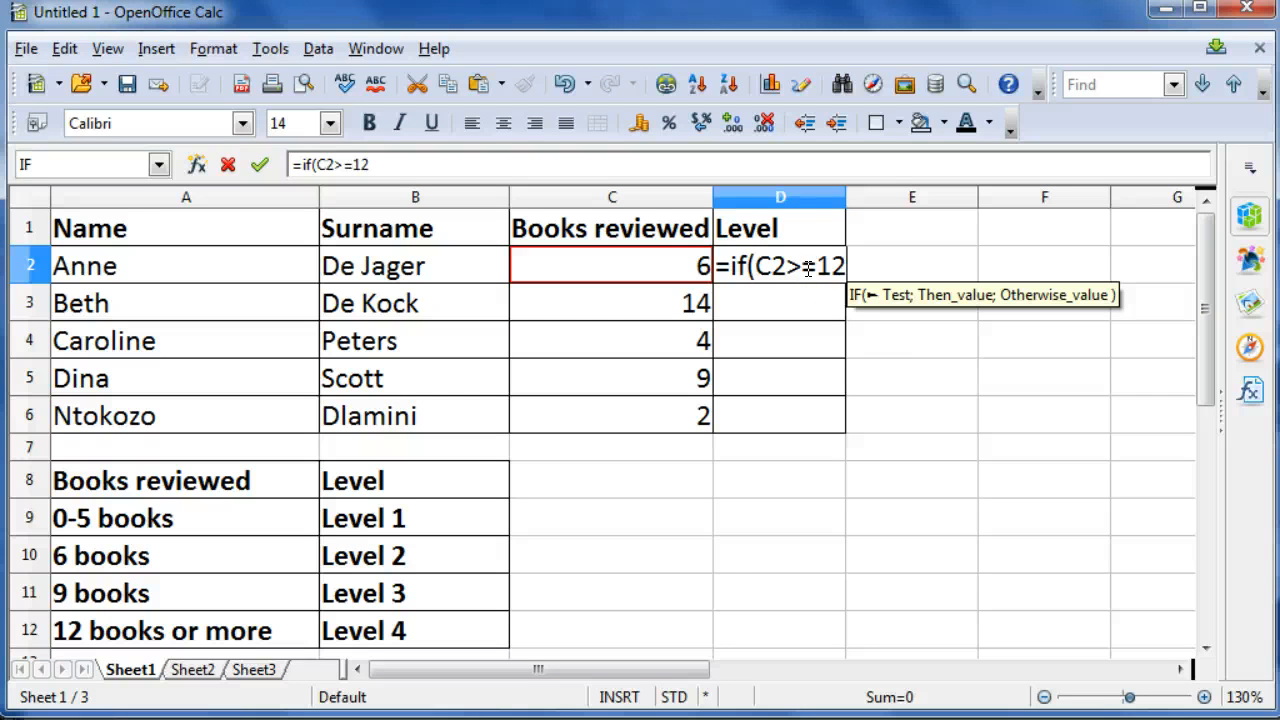
{"action": "type", "text": ";"}
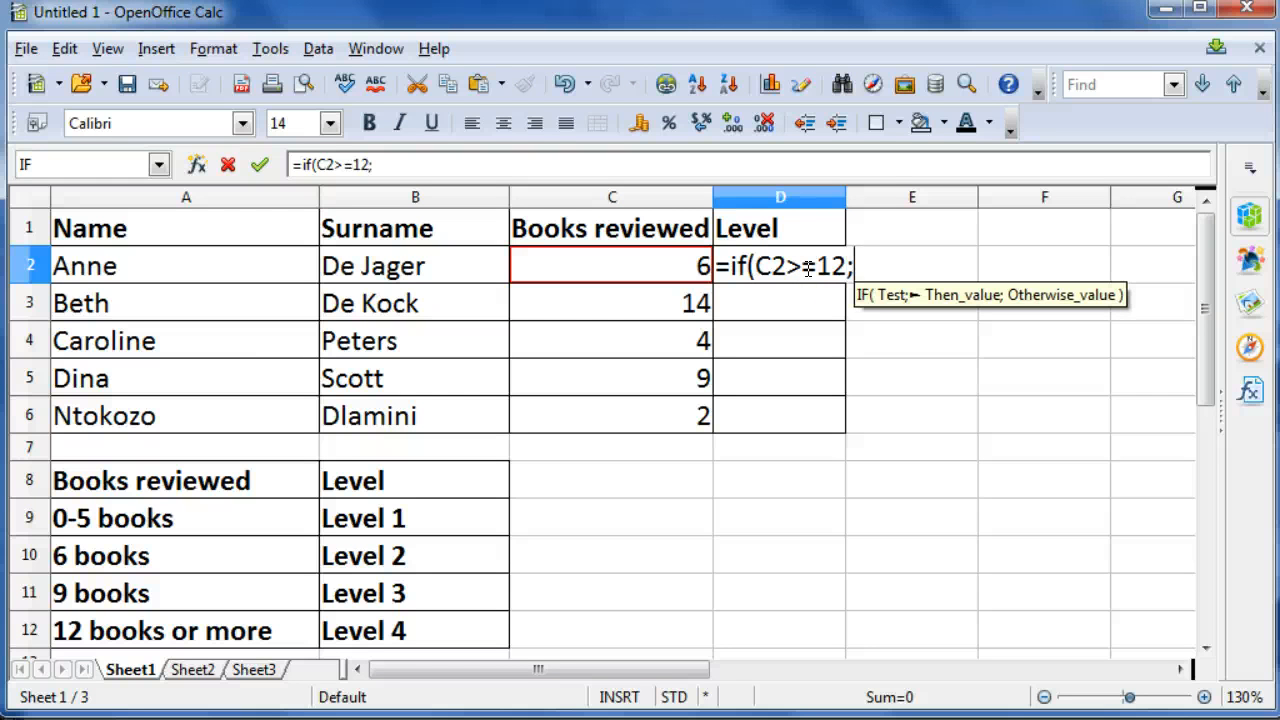
{"action": "type", "text": "\""}
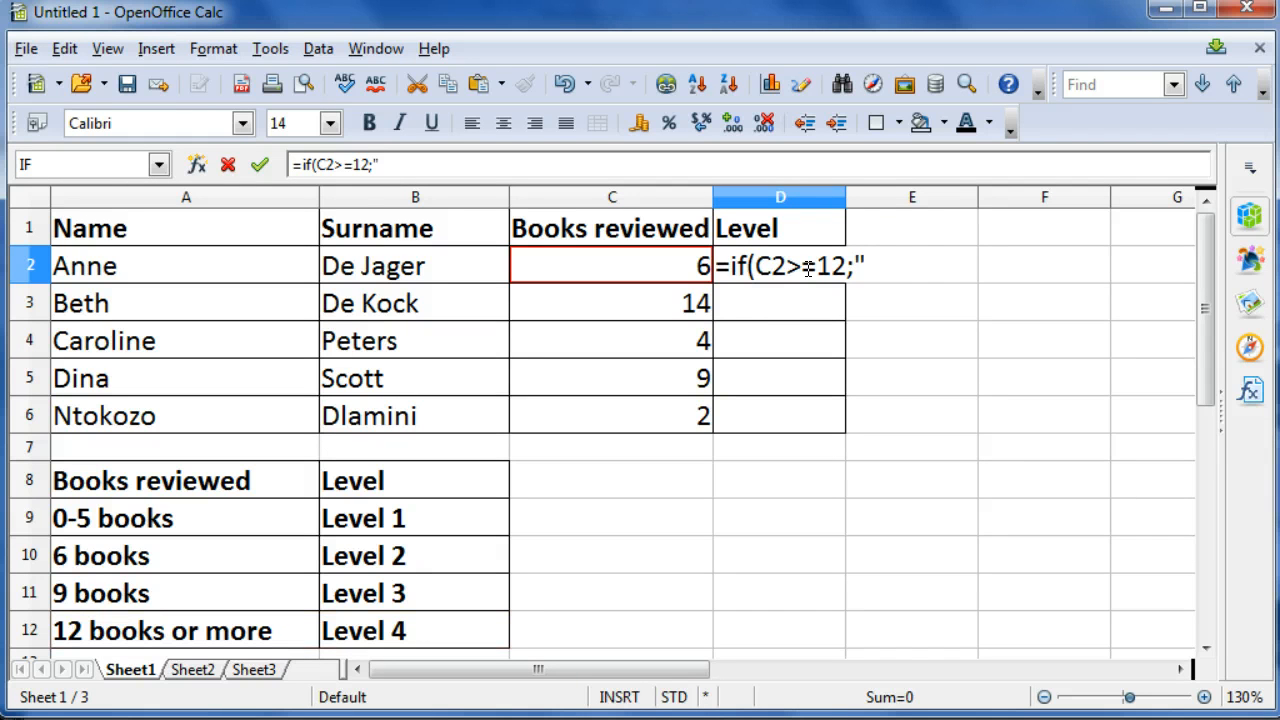
{"action": "type", "text": "Level "}
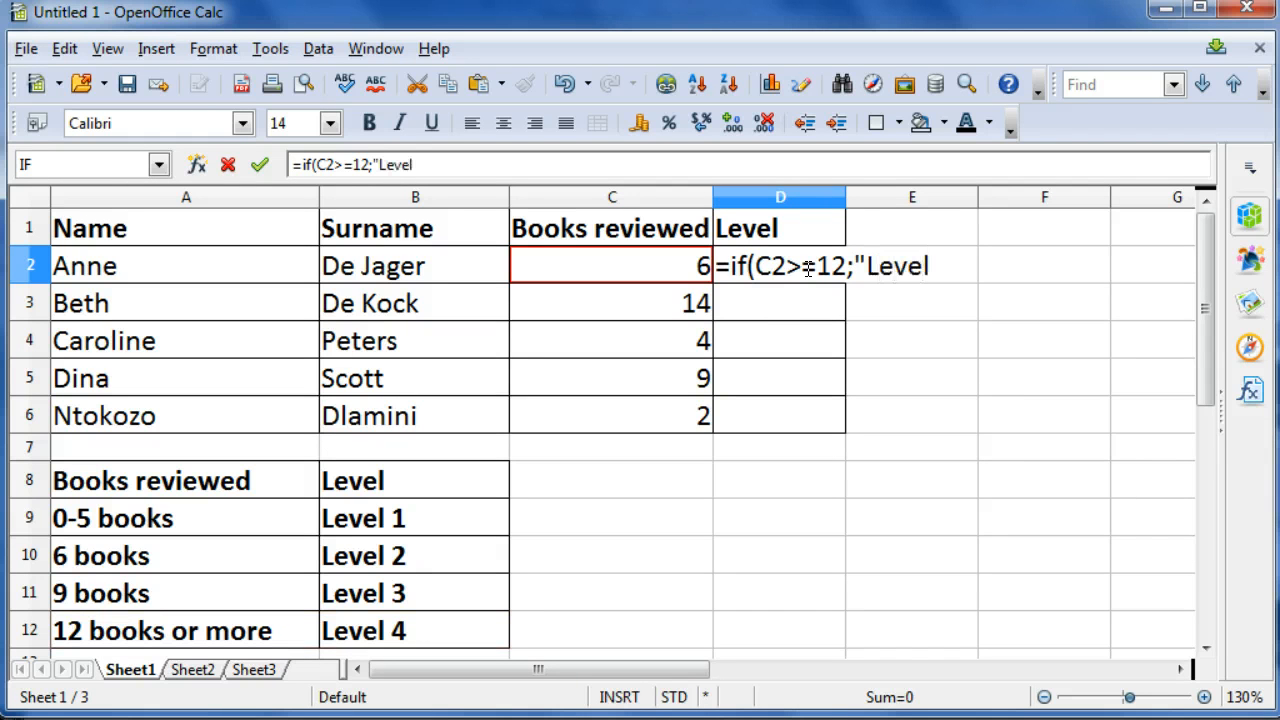
{"action": "type", "text": "4\""}
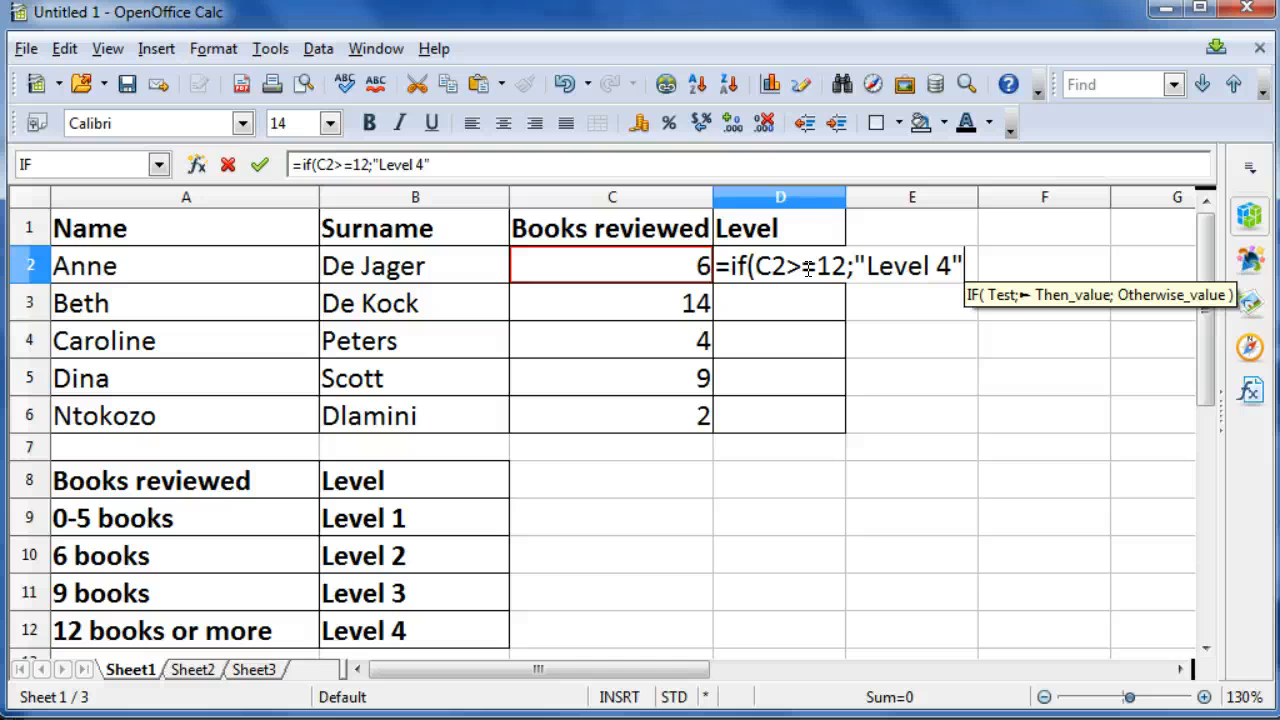
Step: Add a nested IF as the otherwise value of D2's formula, testing C2>=9 and returning "Level 3"
{"action": "type", "text": ";"}
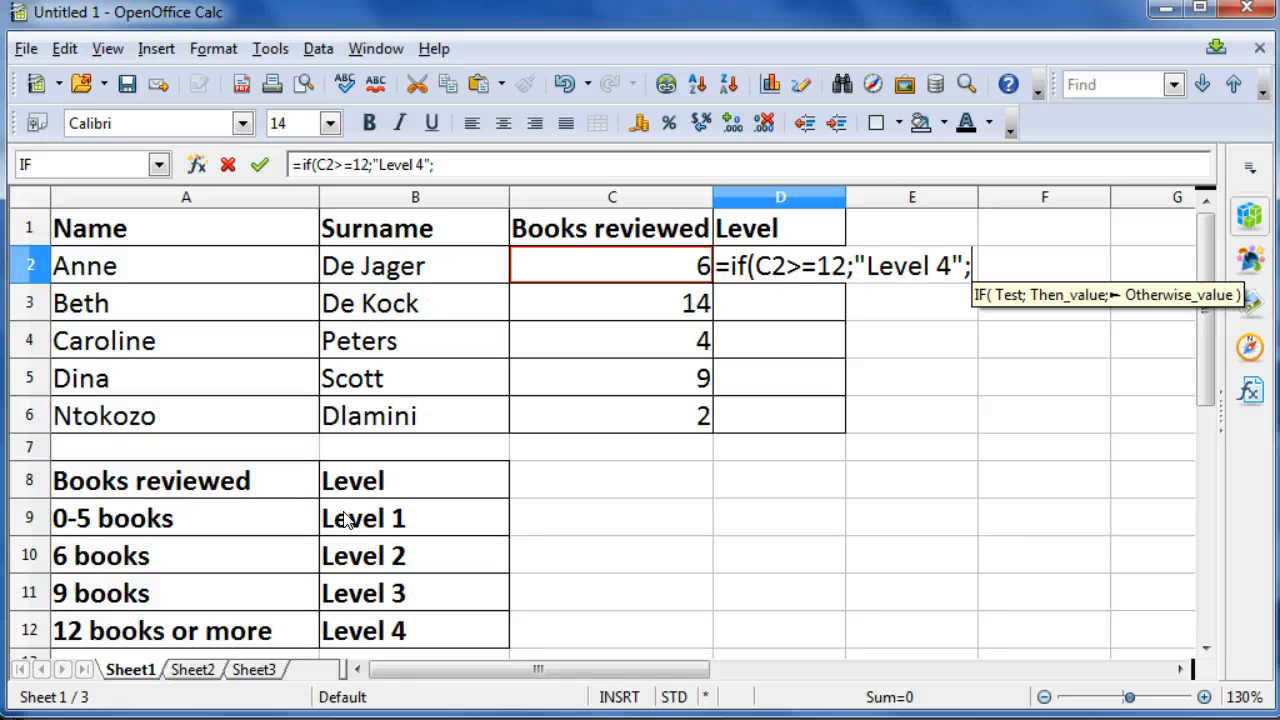
{"action": "type", "text": "if("}
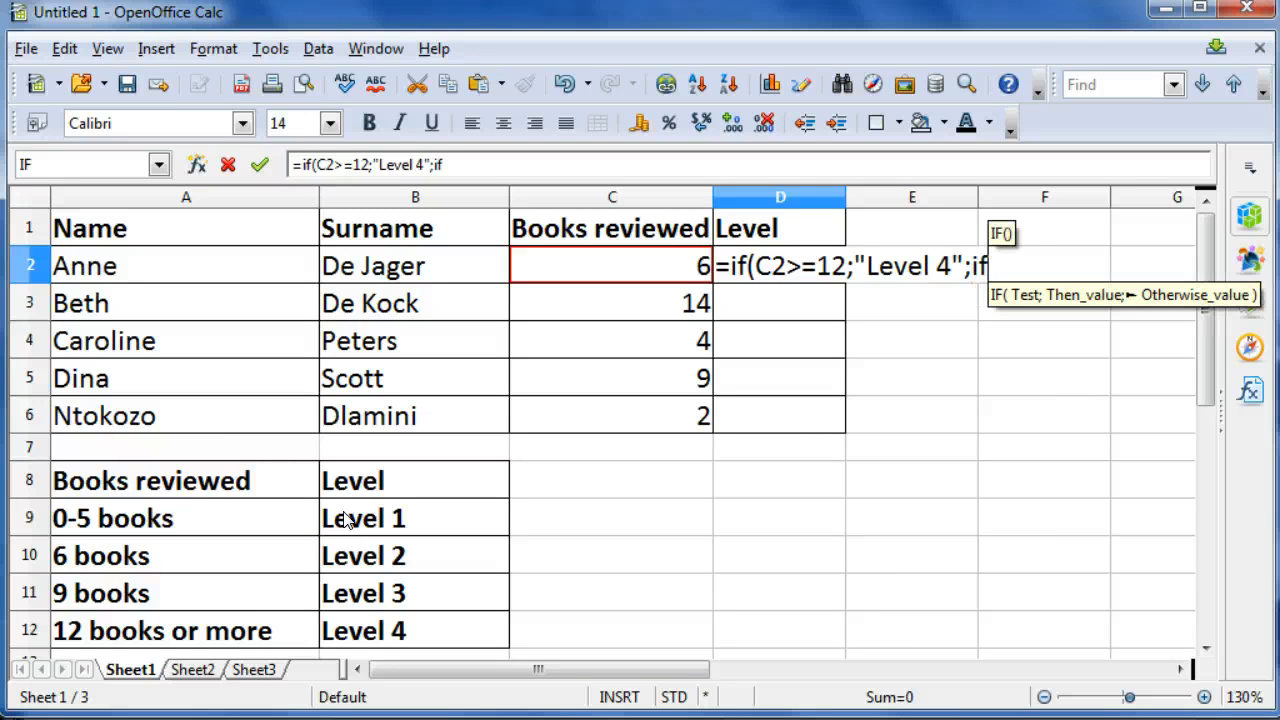
{"action": "left_click", "coordinate": [563, 263]}
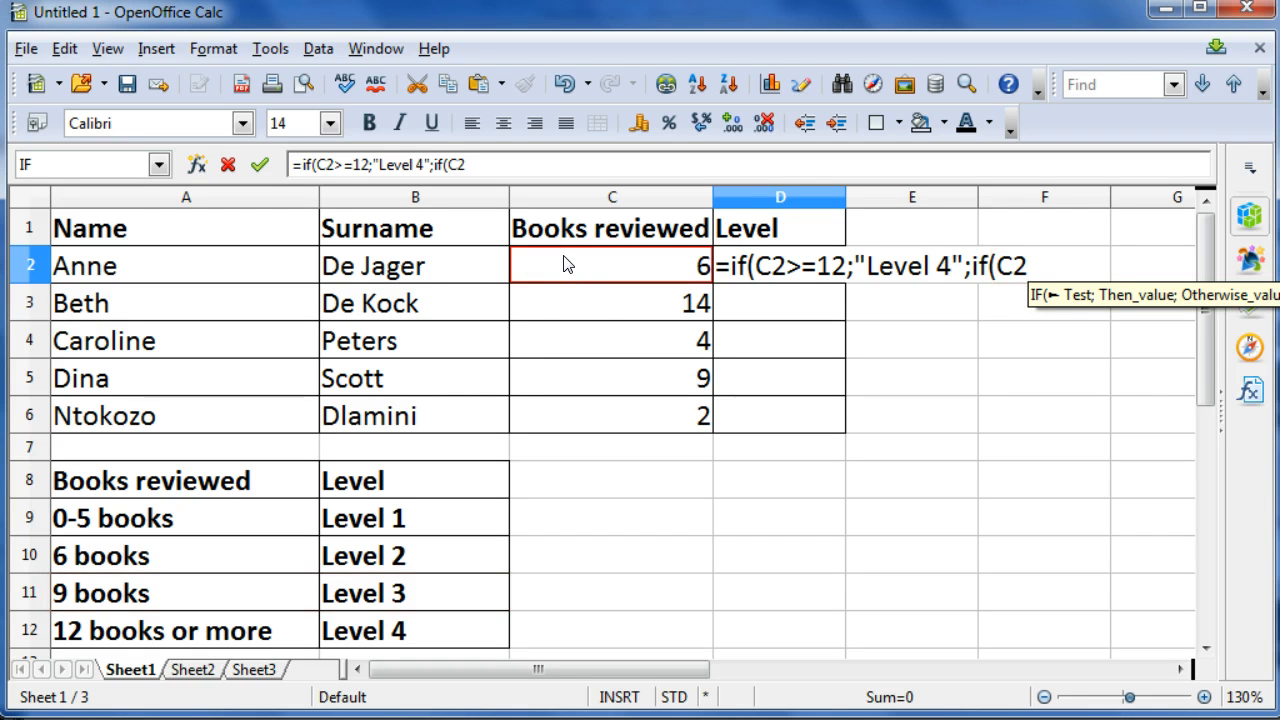
{"action": "type", "text": ">="}
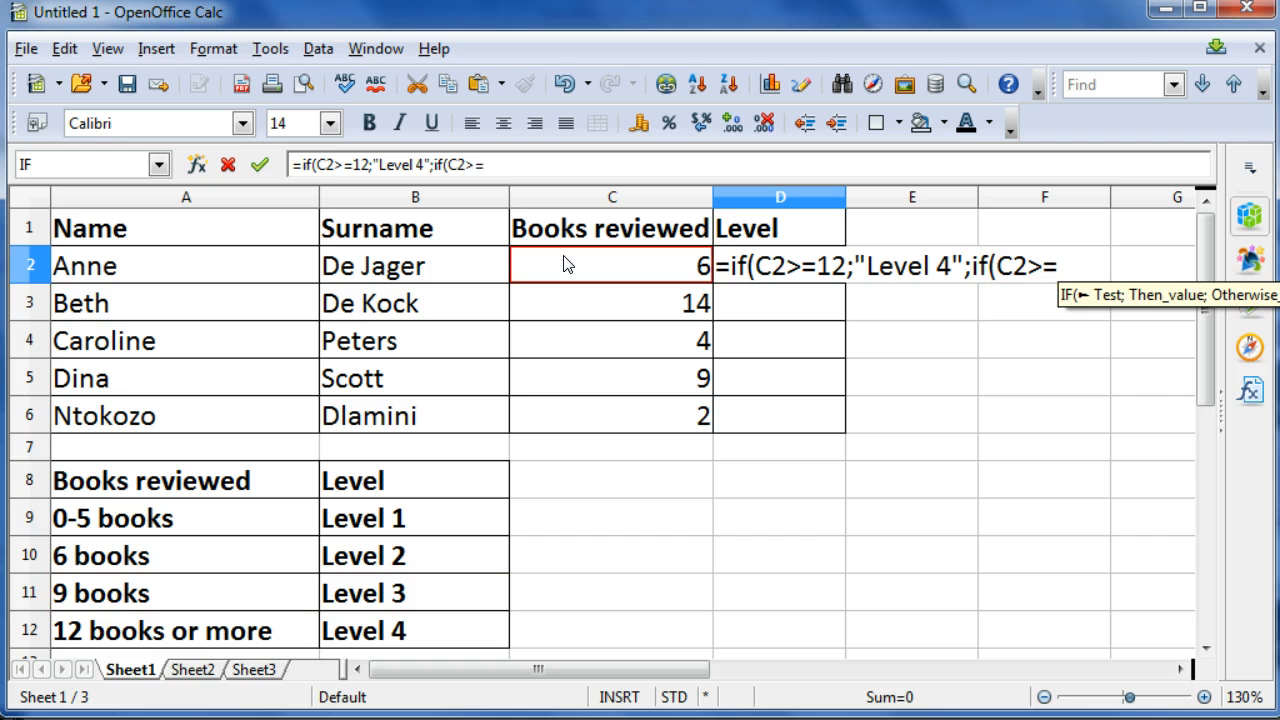
{"action": "type", "text": "9"}
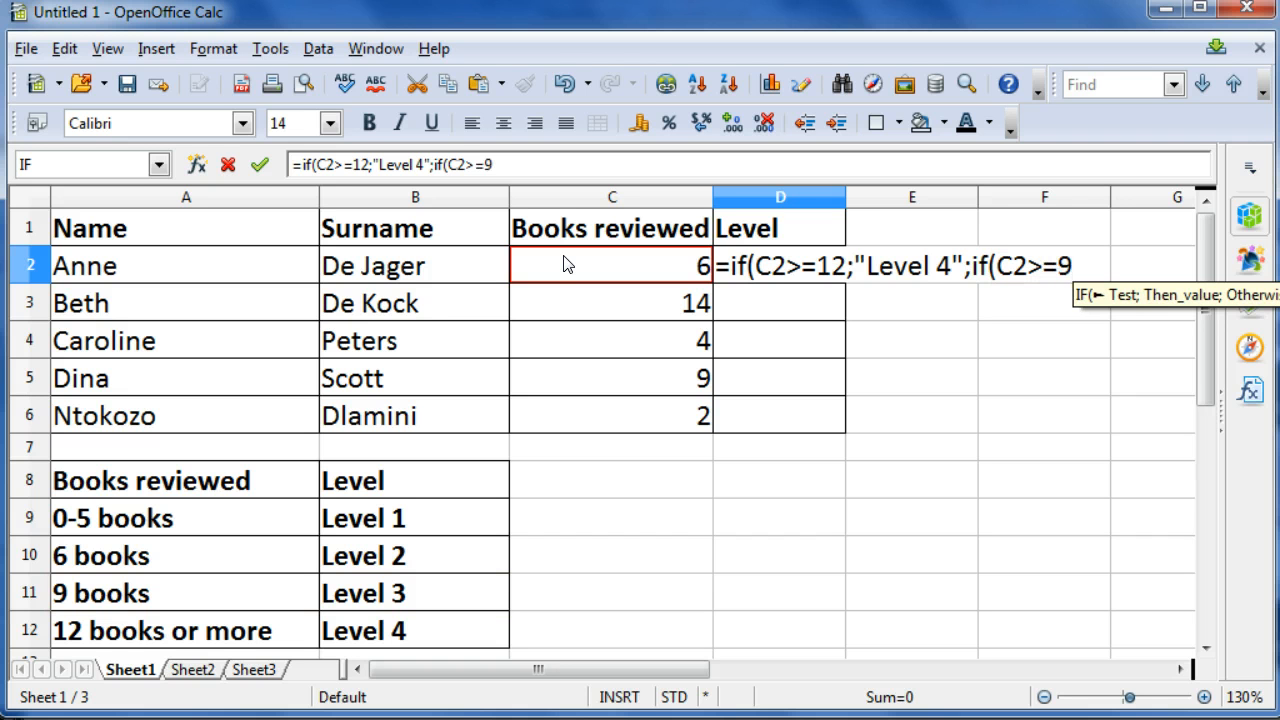
{"action": "type", "text": ";\"Level"}
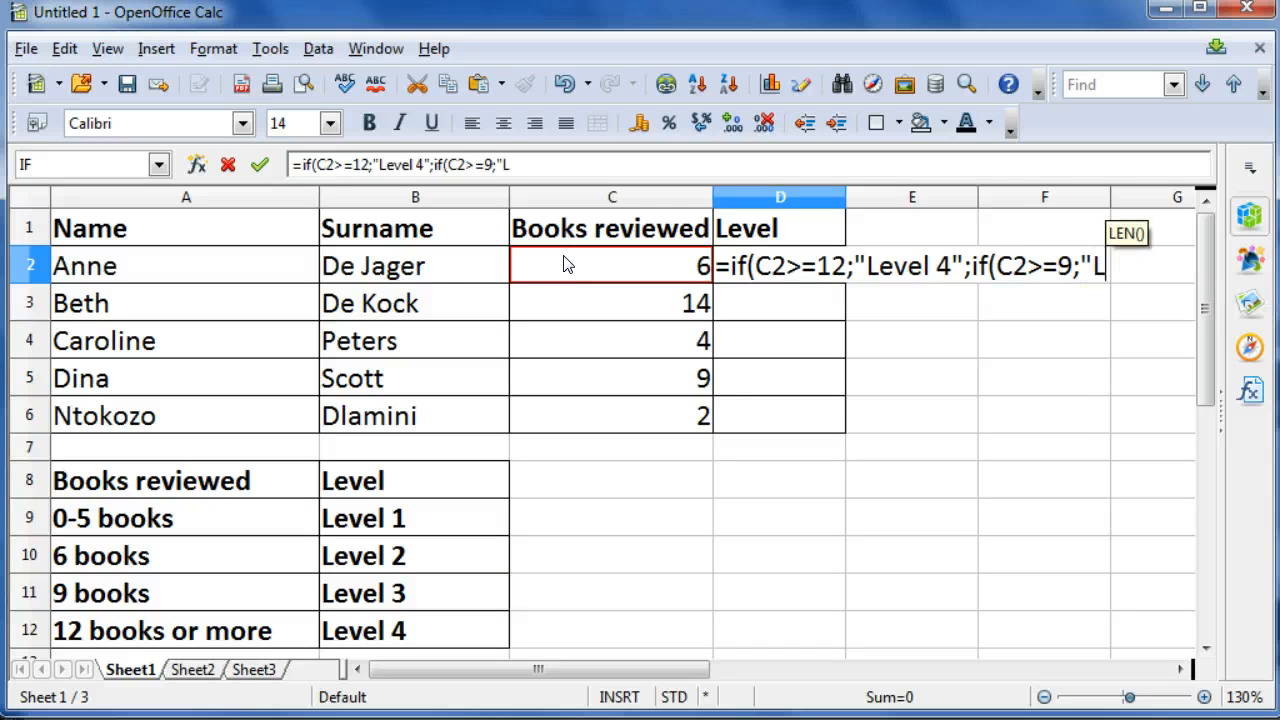
{"action": "type", "text": " 3"}
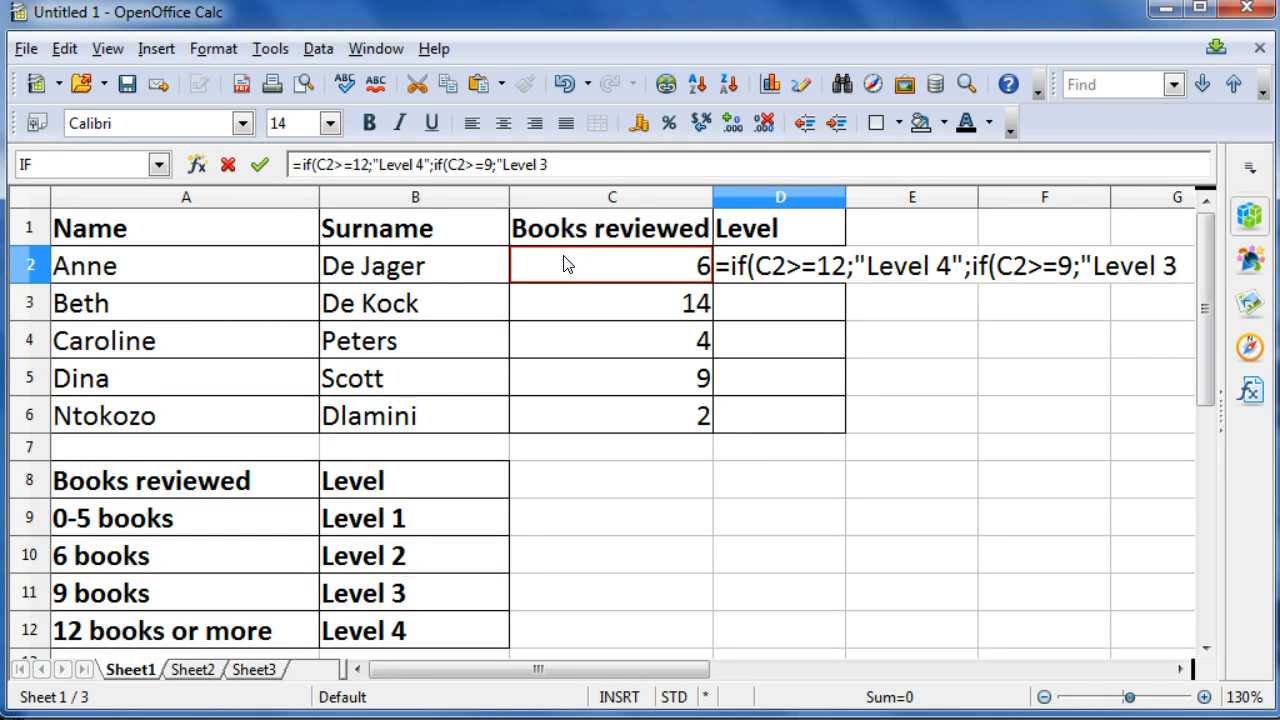
{"action": "type", "text": "\""}
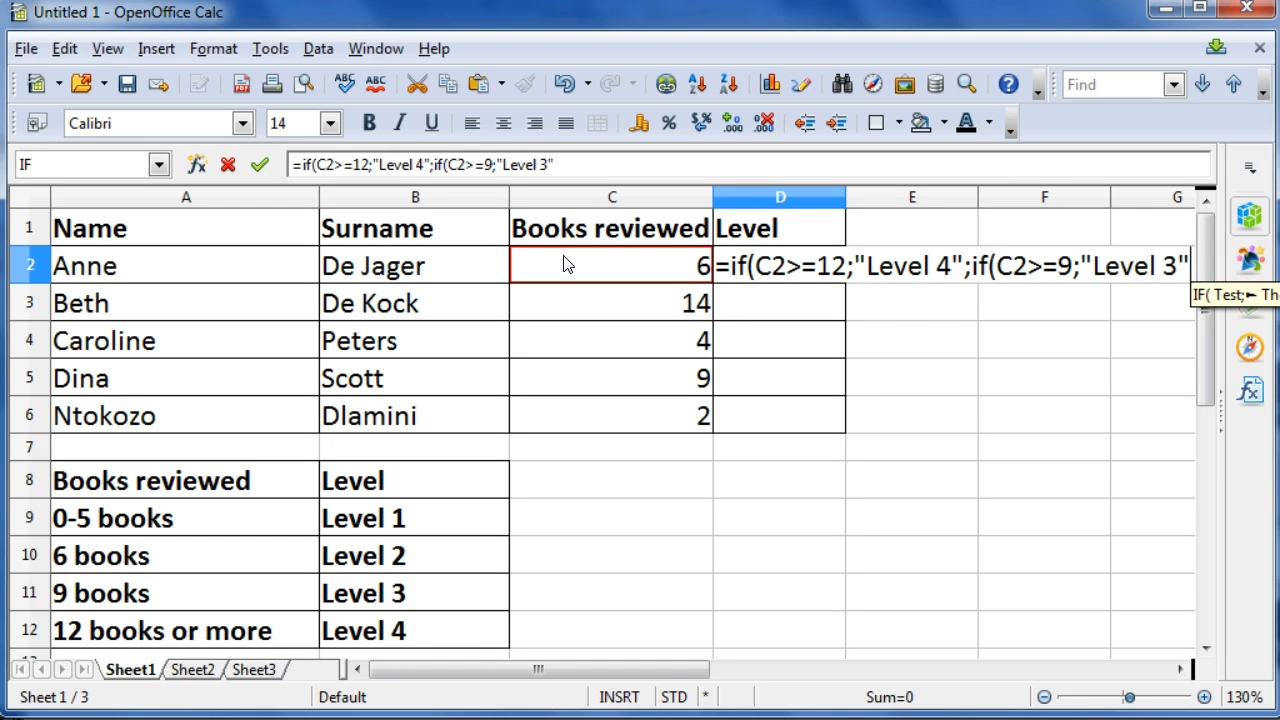
Step: Nest a third IF in D2's formula, testing C2>=6 and returning "Level 2"
{"action": "type", "text": ";"}
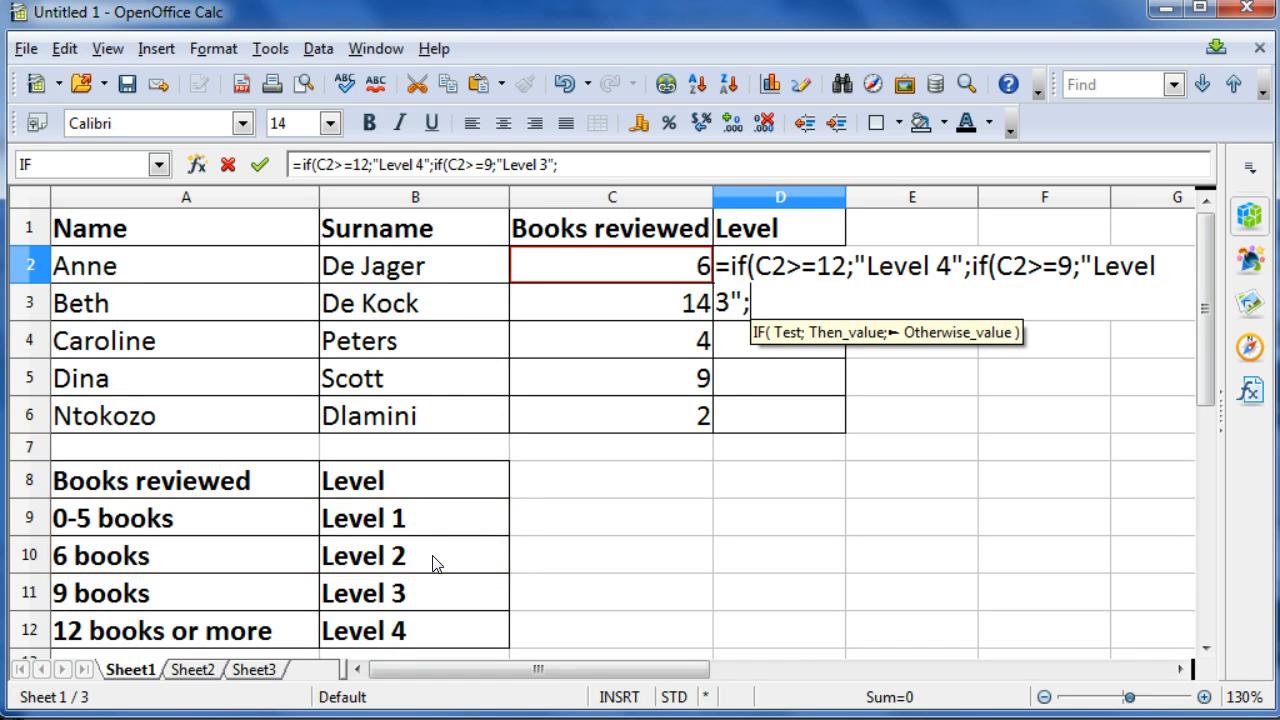
{"action": "type", "text": "if"}
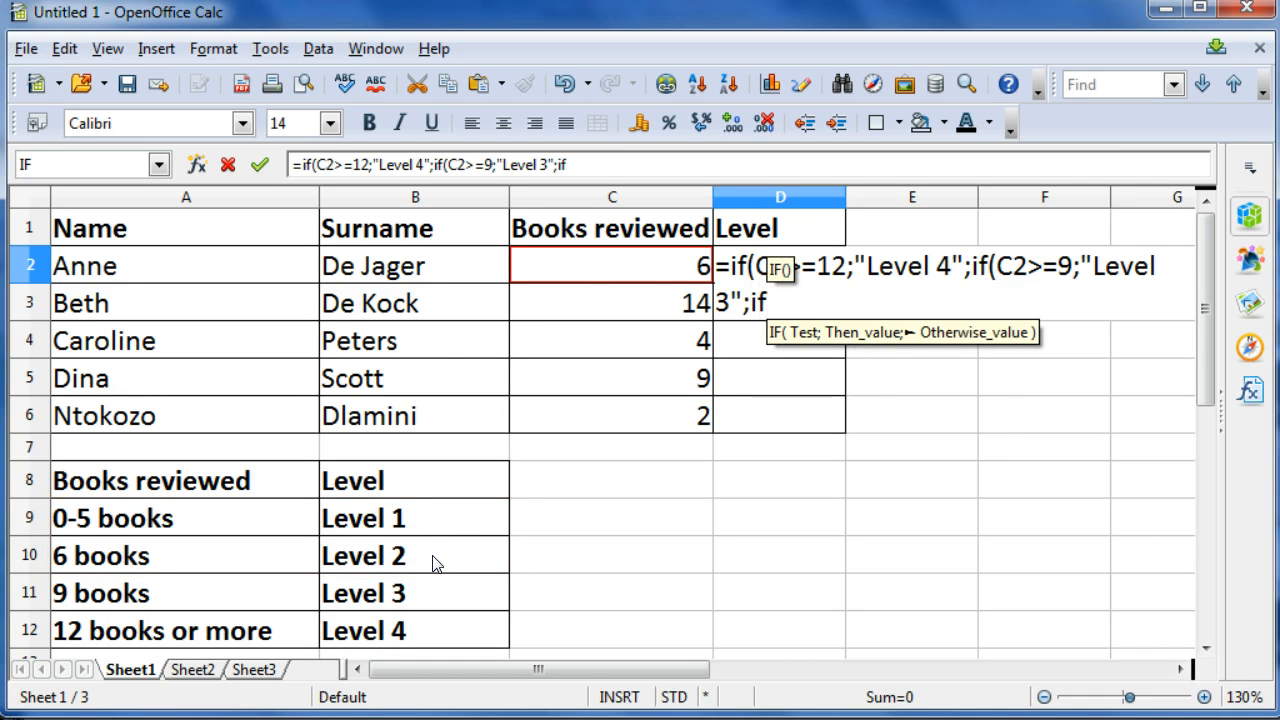
{"action": "type", "text": "("}
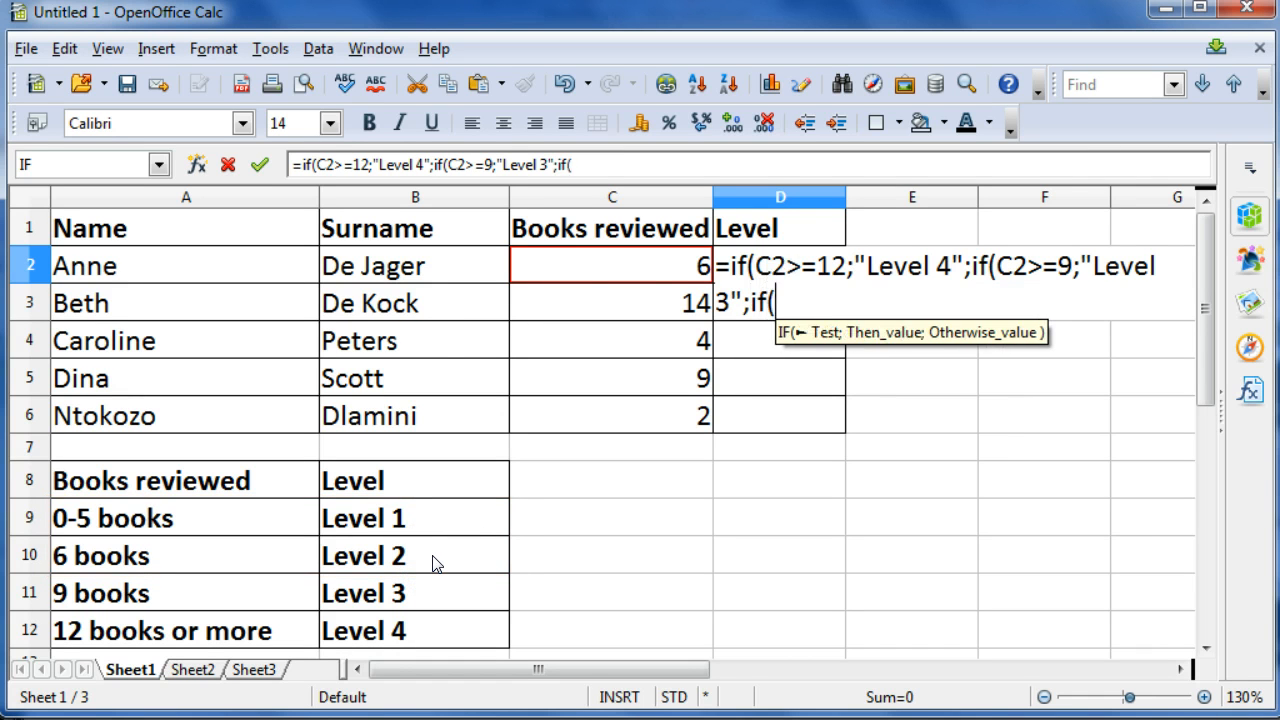
{"action": "left_click", "coordinate": [620, 265]}
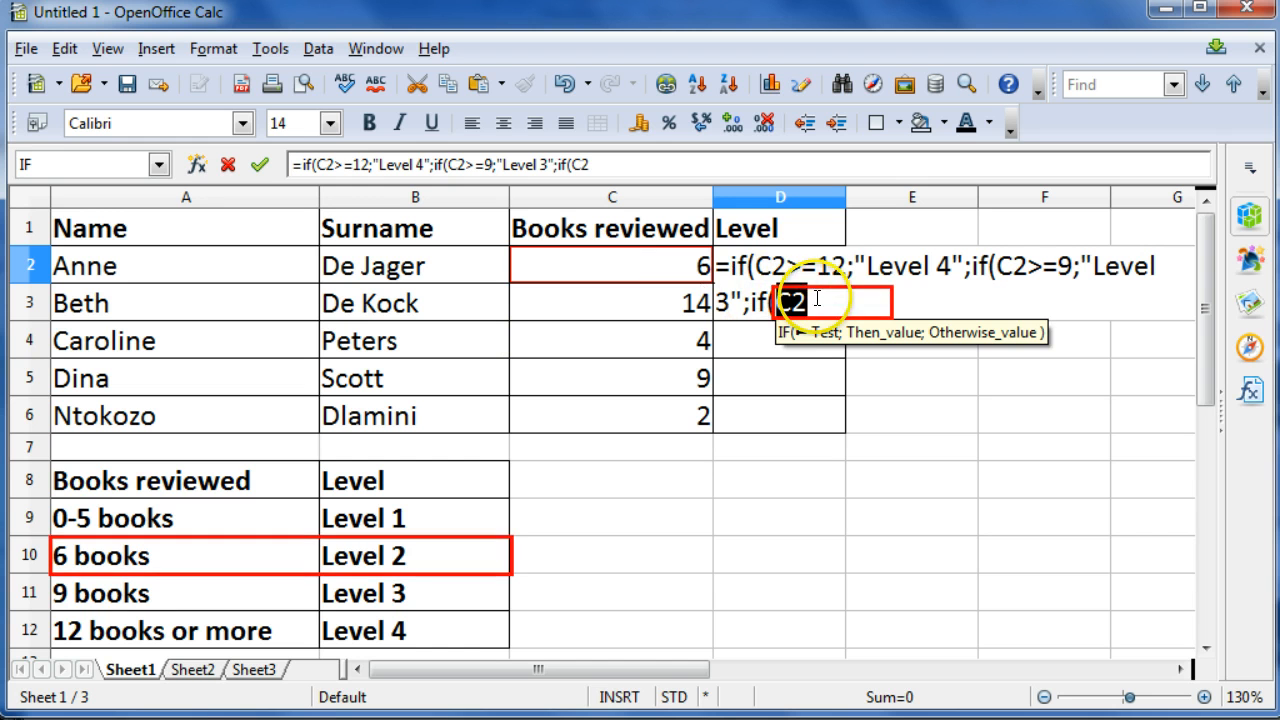
{"action": "type", "text": ">"}
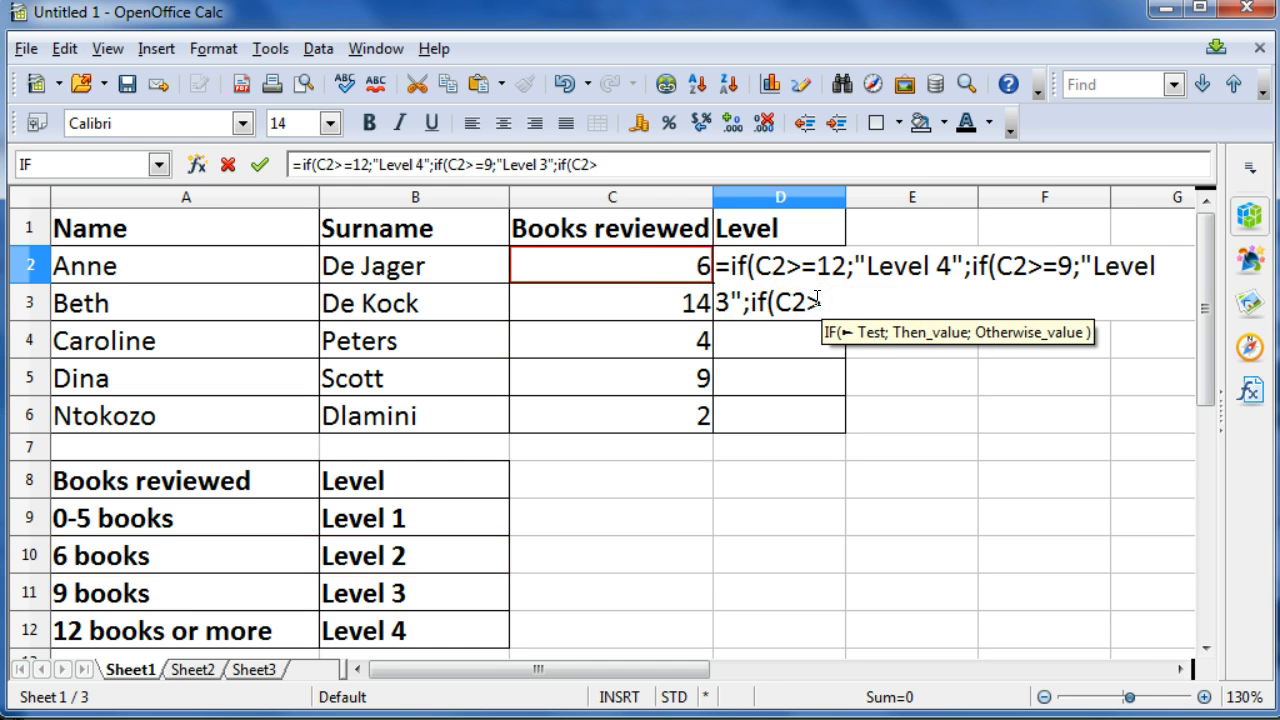
{"action": "type", "text": "="}
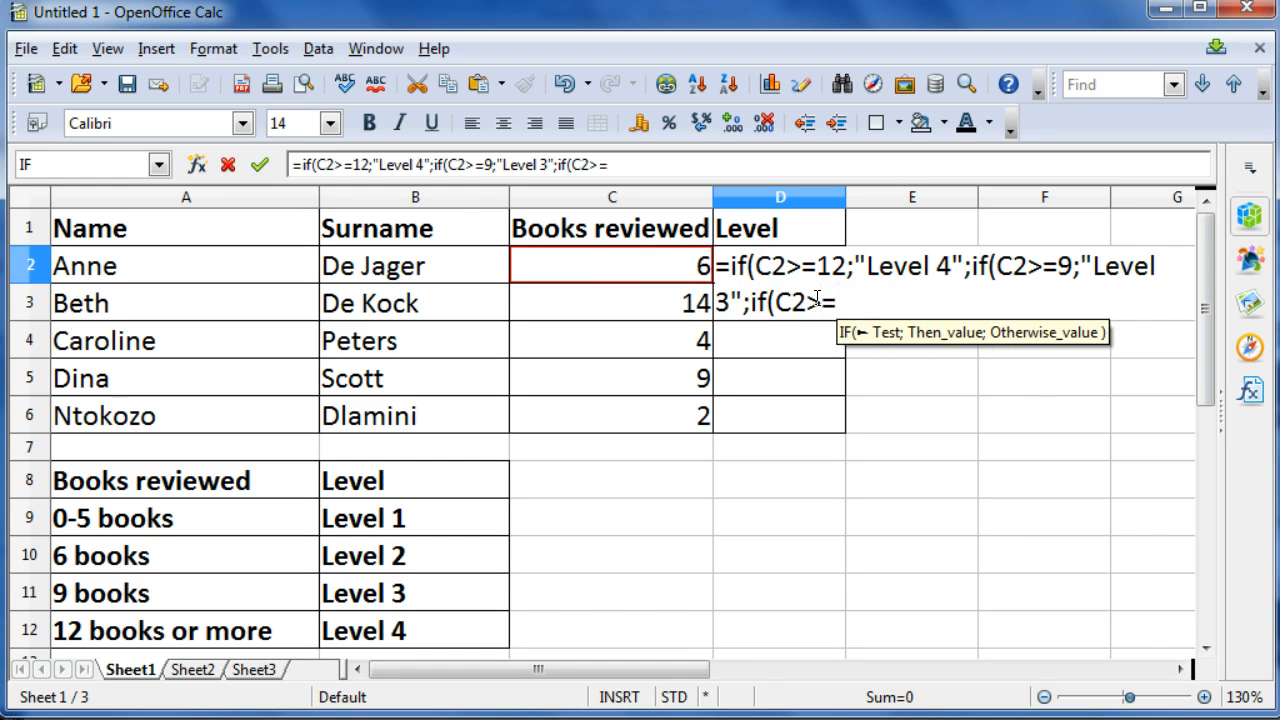
{"action": "type", "text": "6;"}
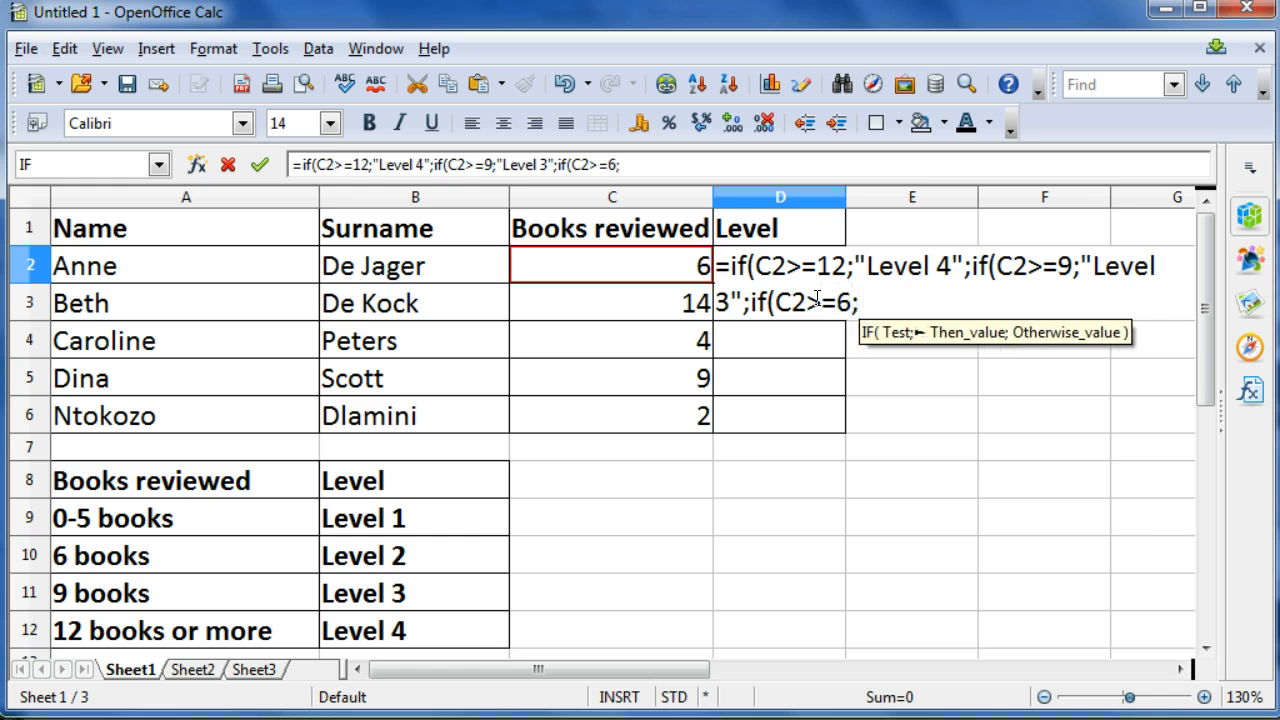
{"action": "type", "text": "\"Level"}
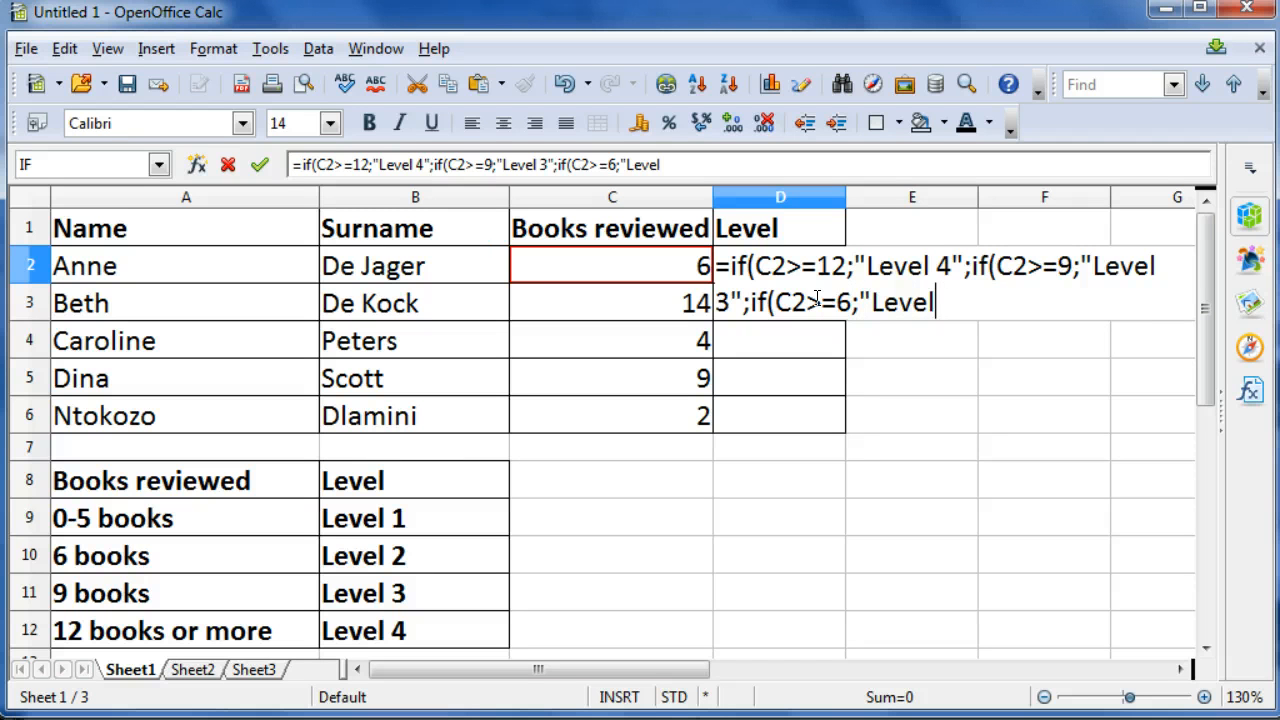
{"action": "type", "text": " 2\";"}
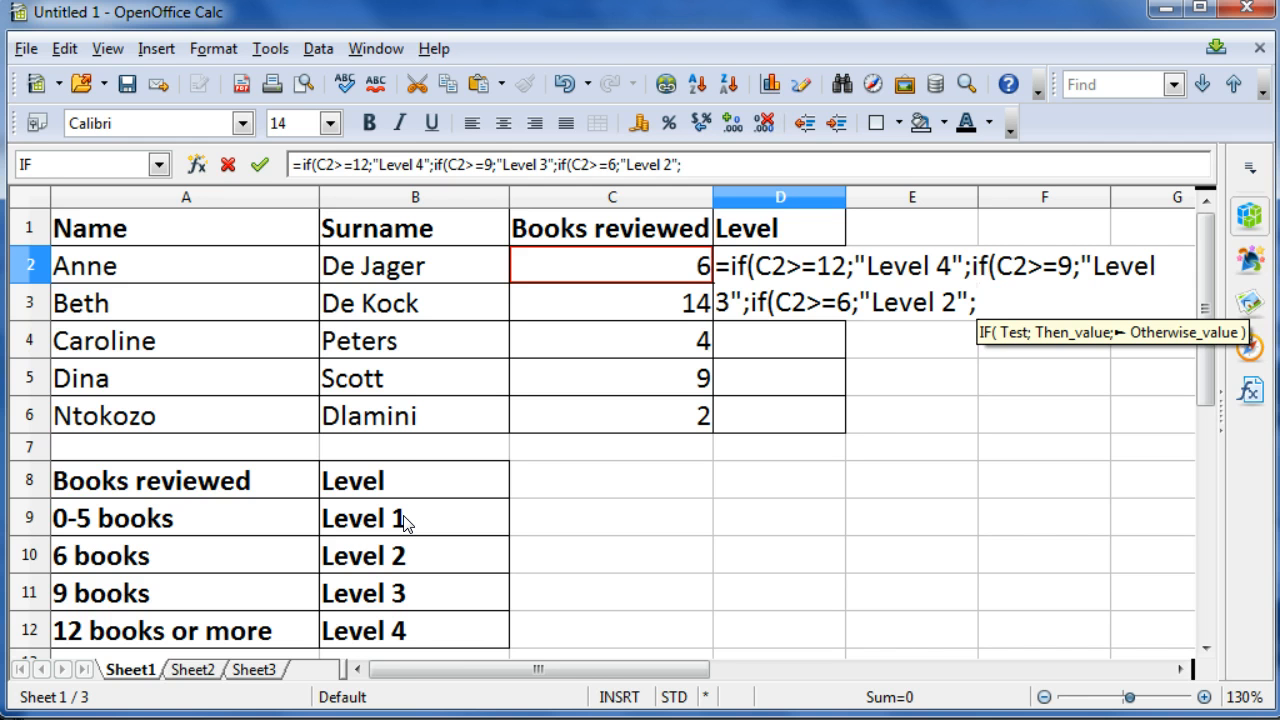
Step: Finish D2's nested formula with "Level 1" as the final otherwise value, close all three IFs and enter it
{"action": "type", "text": "\"Level"}
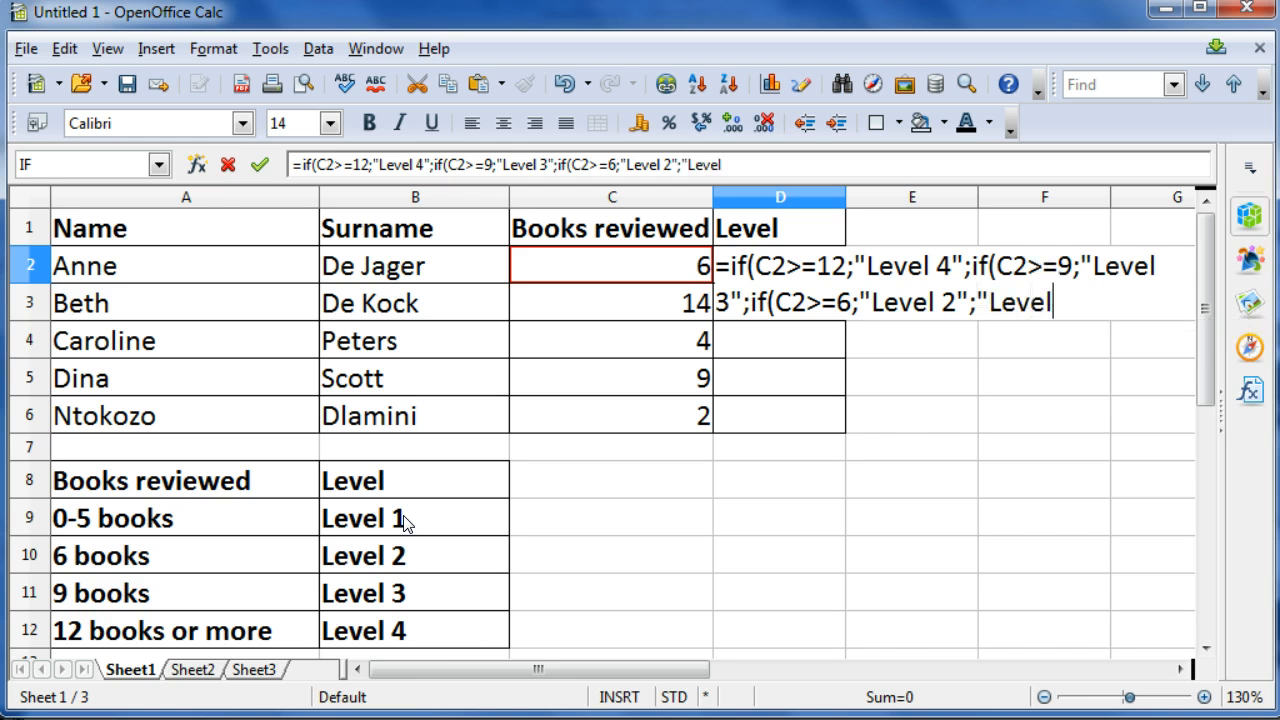
{"action": "type", "text": " 1\""}
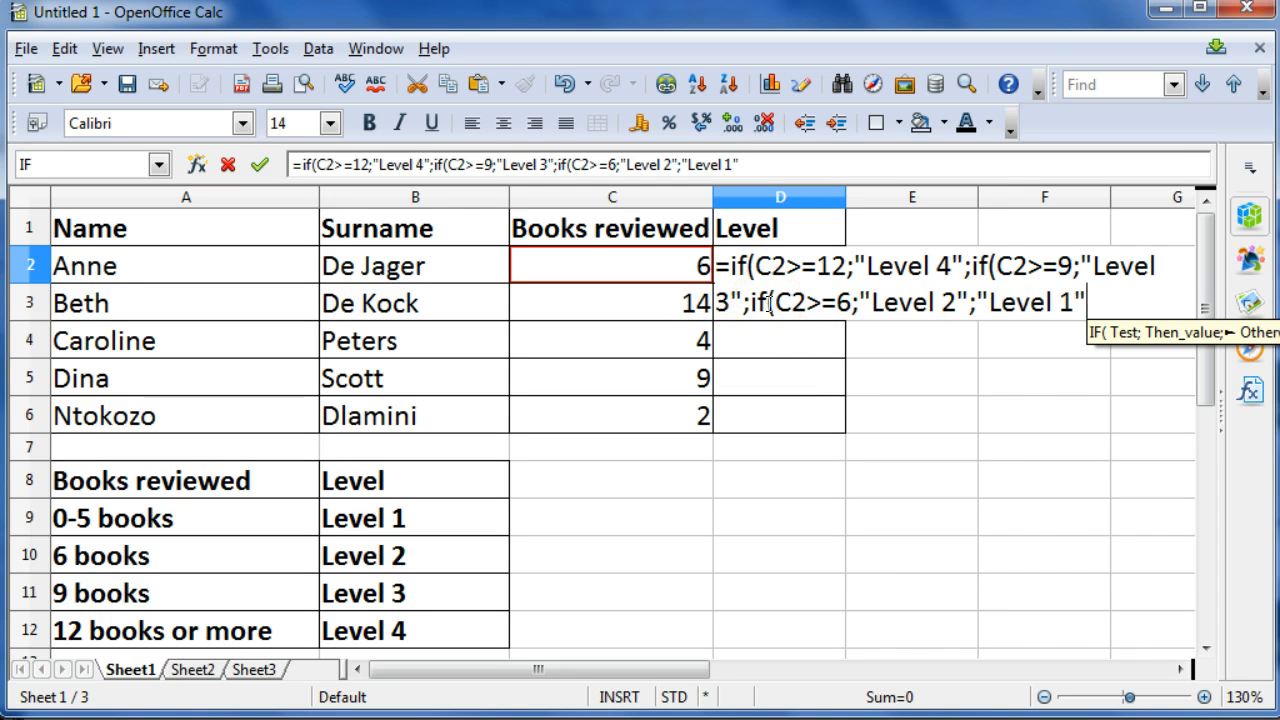
{"action": "type", "text": "))"}
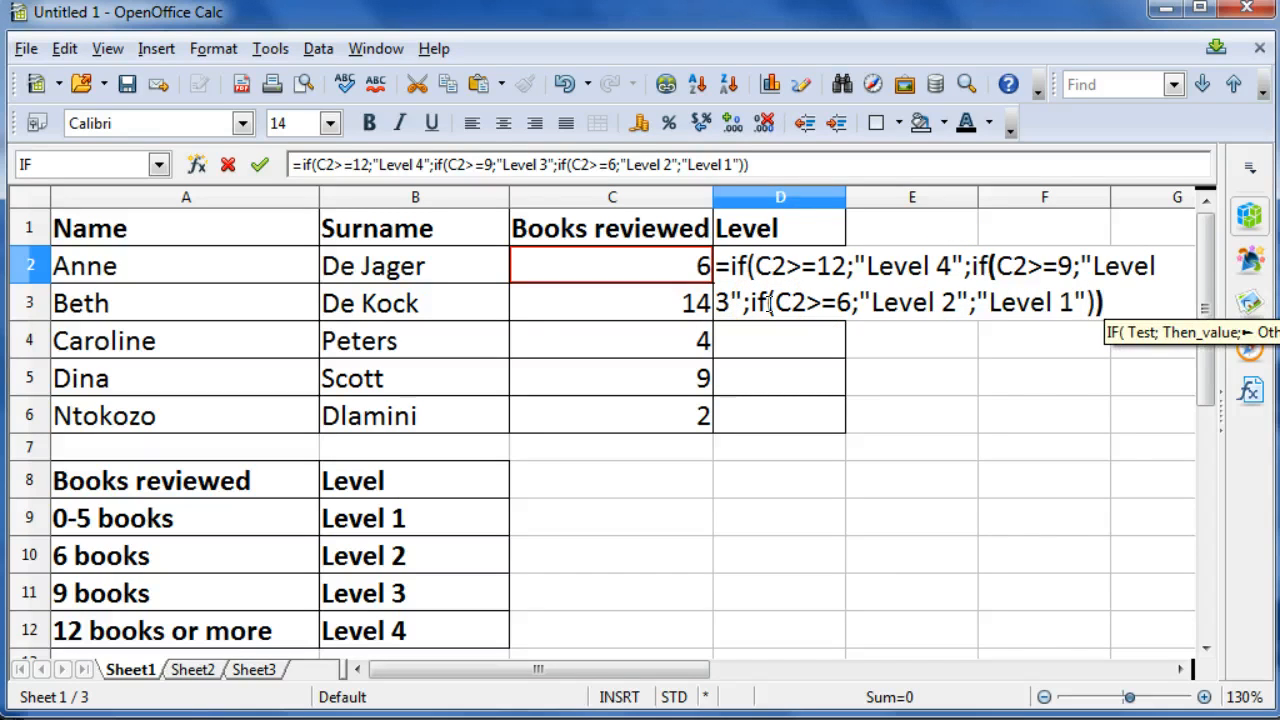
{"action": "type", "text": ")"}
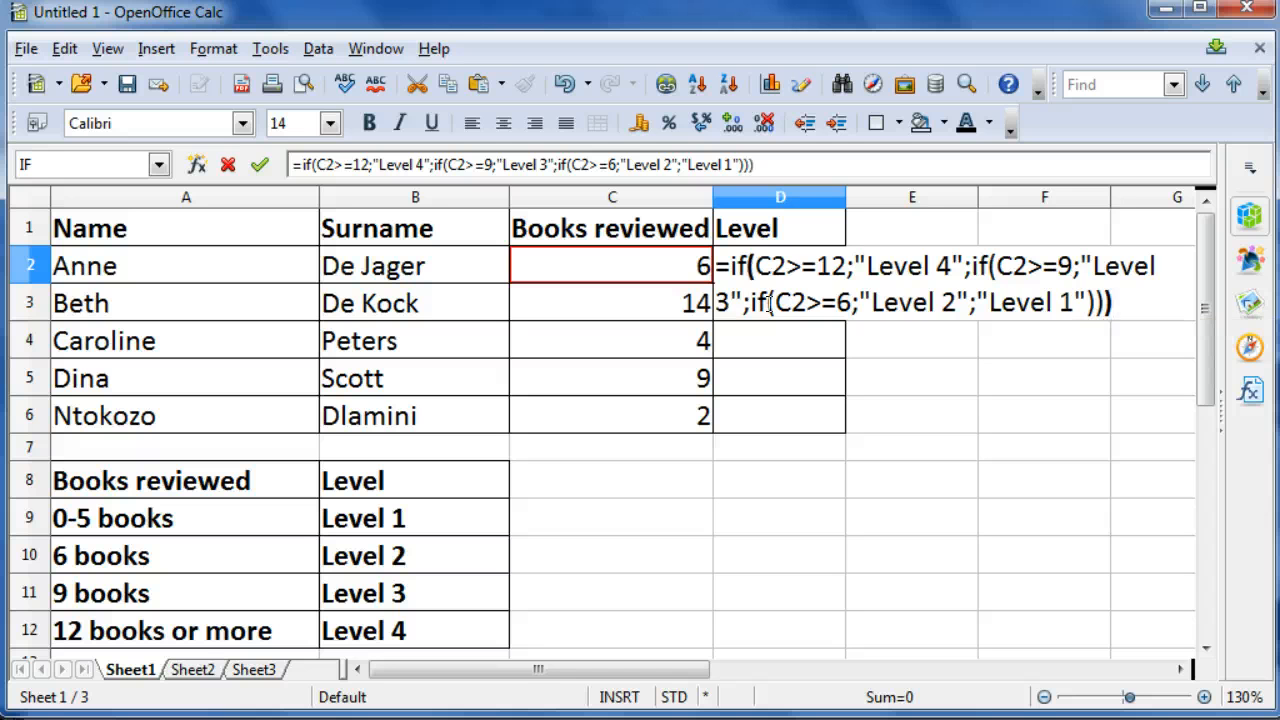
{"action": "key", "text": "Return"}
Step: Fill the nested IF formula from D2 down through D6
{"action": "left_click", "coordinate": [805, 264]}
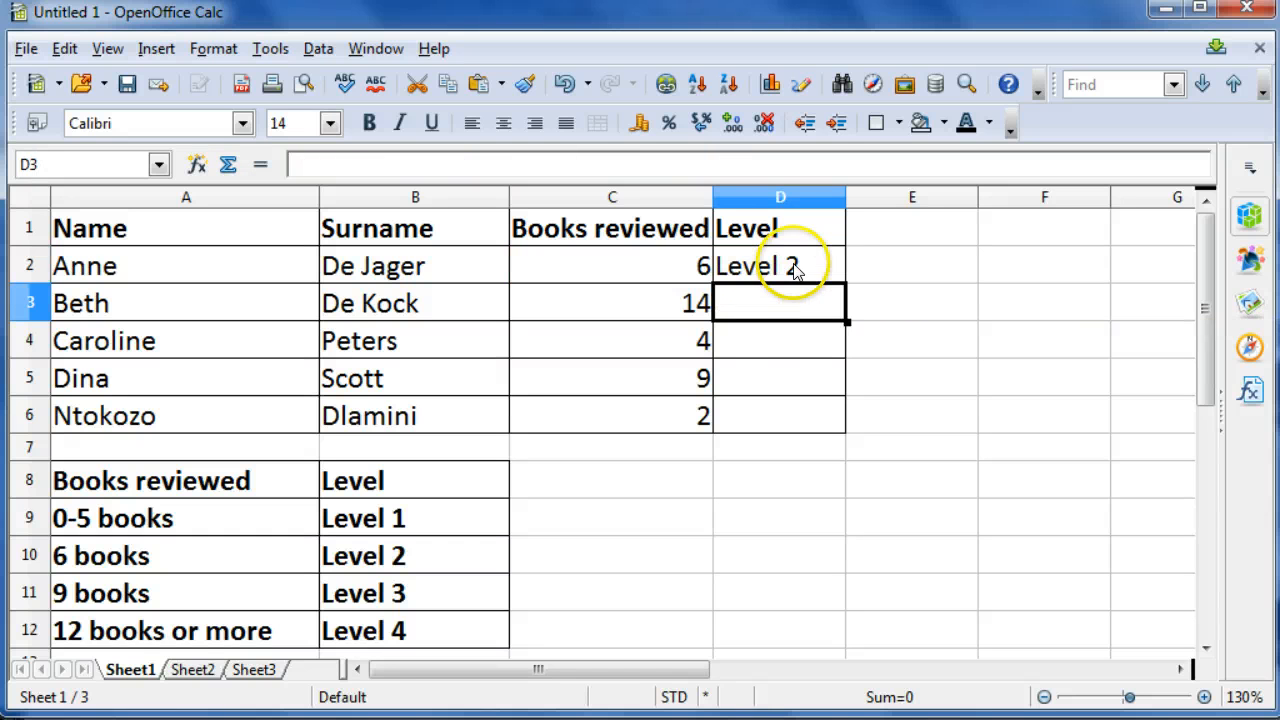
{"action": "left_click_drag", "start_coordinate": [845, 285], "coordinate": [843, 434]}
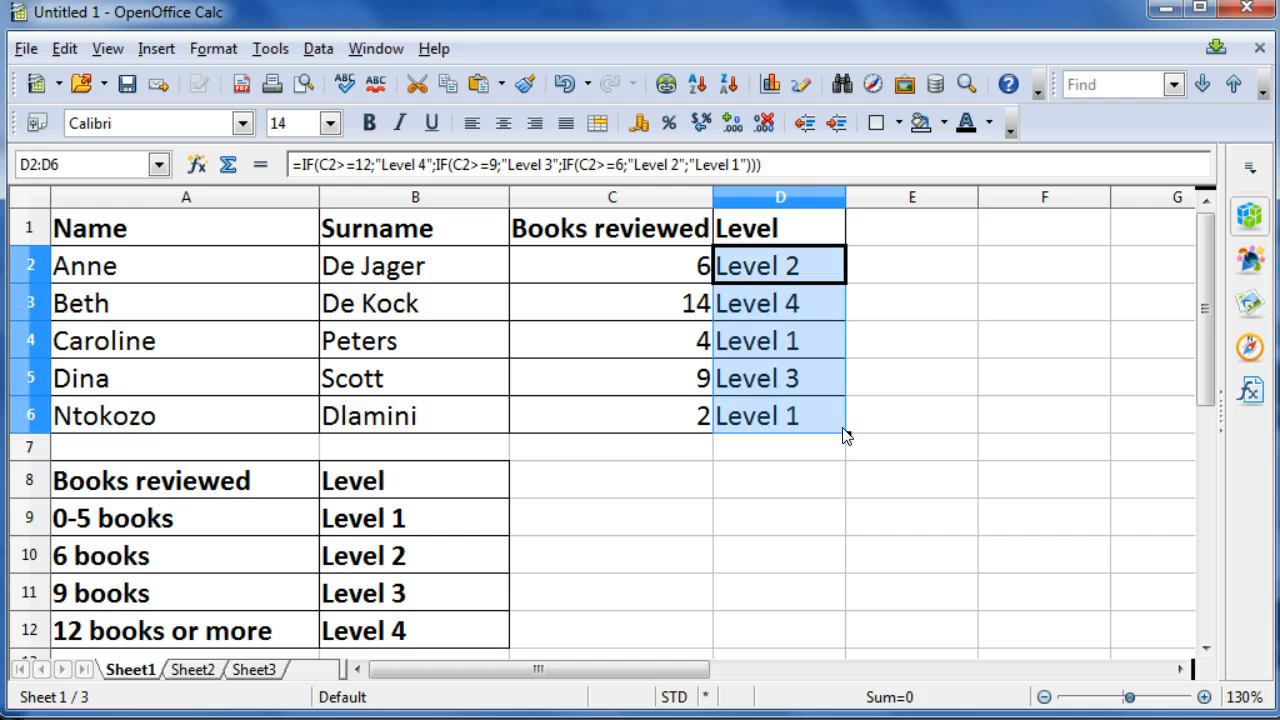